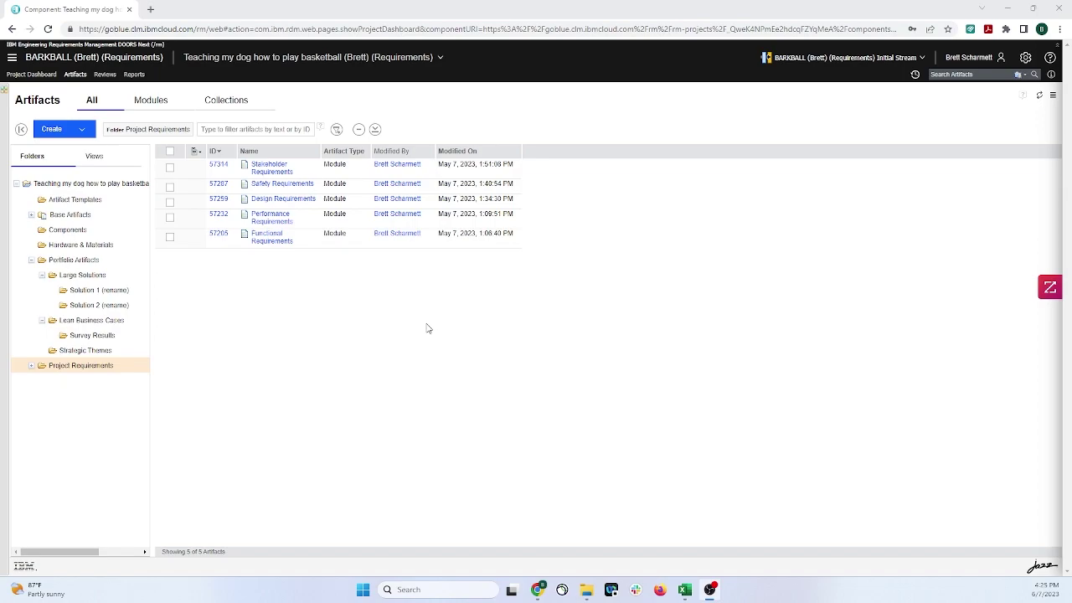
Step: Switch to Excel and examine the isHeading, parentBinding and Artifact Type columns in the export (5) spreadsheet
click(686, 589)
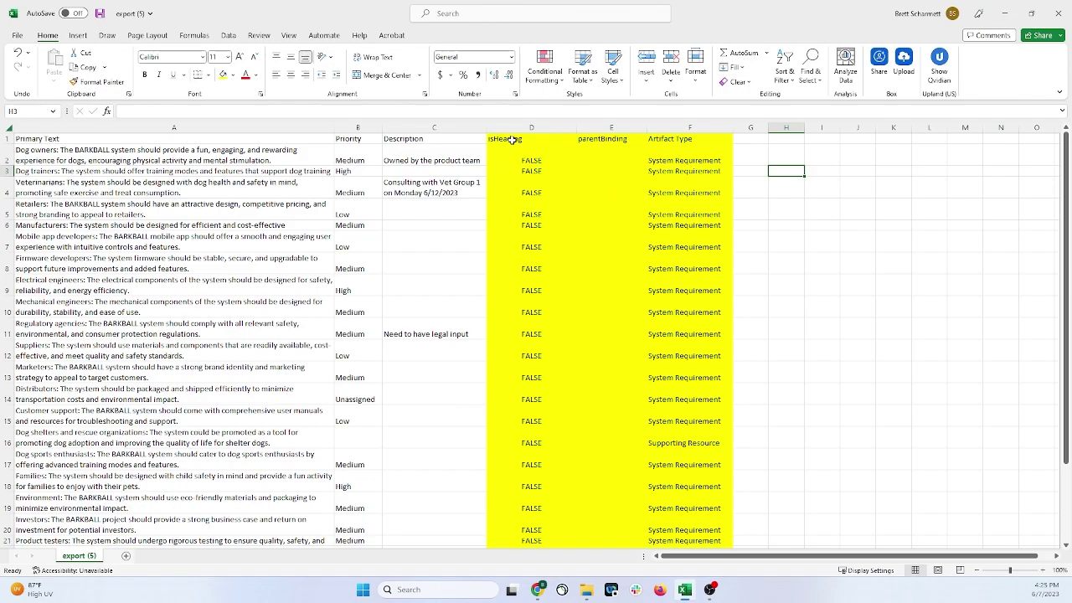
drag(510, 140, 538, 358)
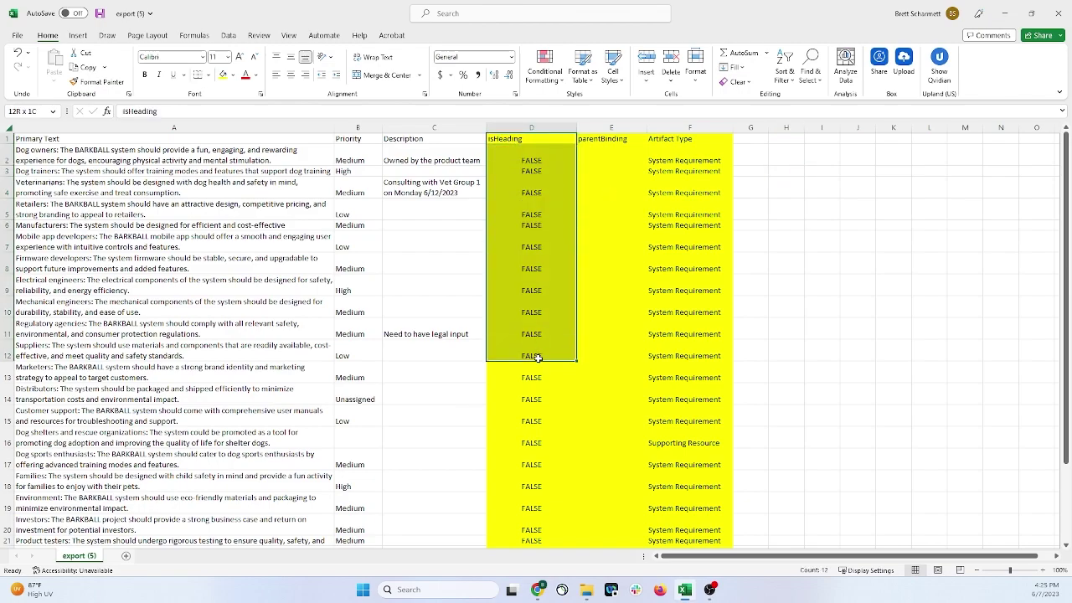
drag(599, 139, 597, 326)
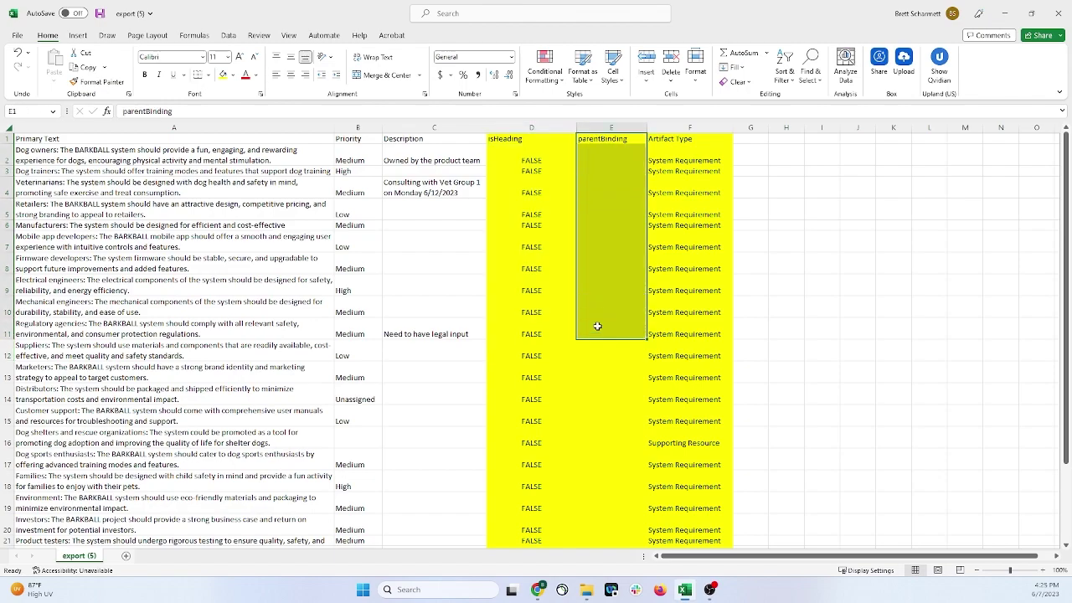
drag(702, 138, 696, 314)
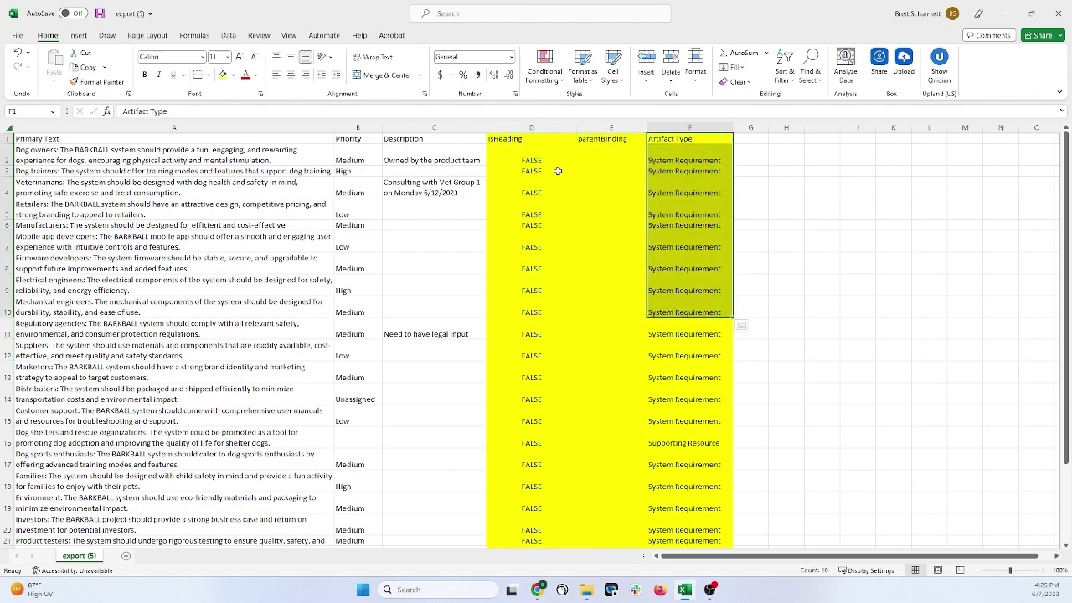
drag(519, 139, 529, 355)
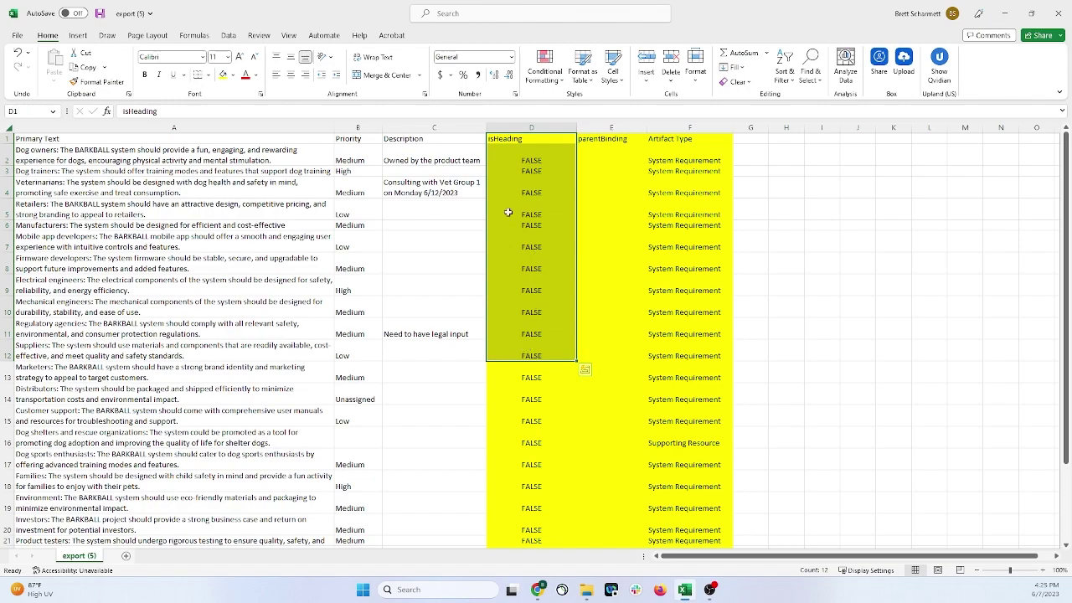
click(516, 159)
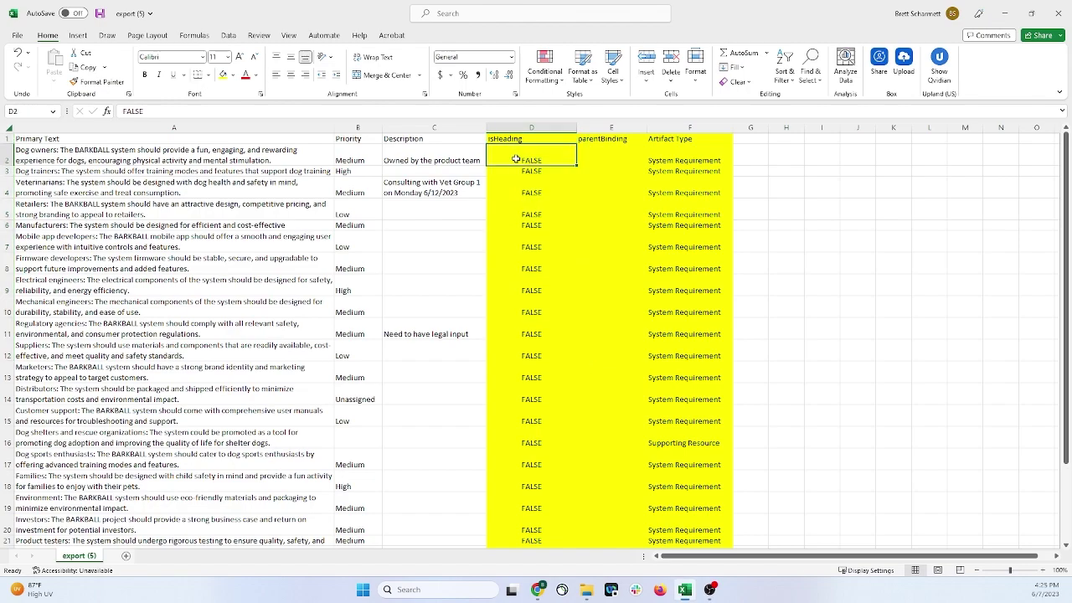
scroll(381, 177, down, 4)
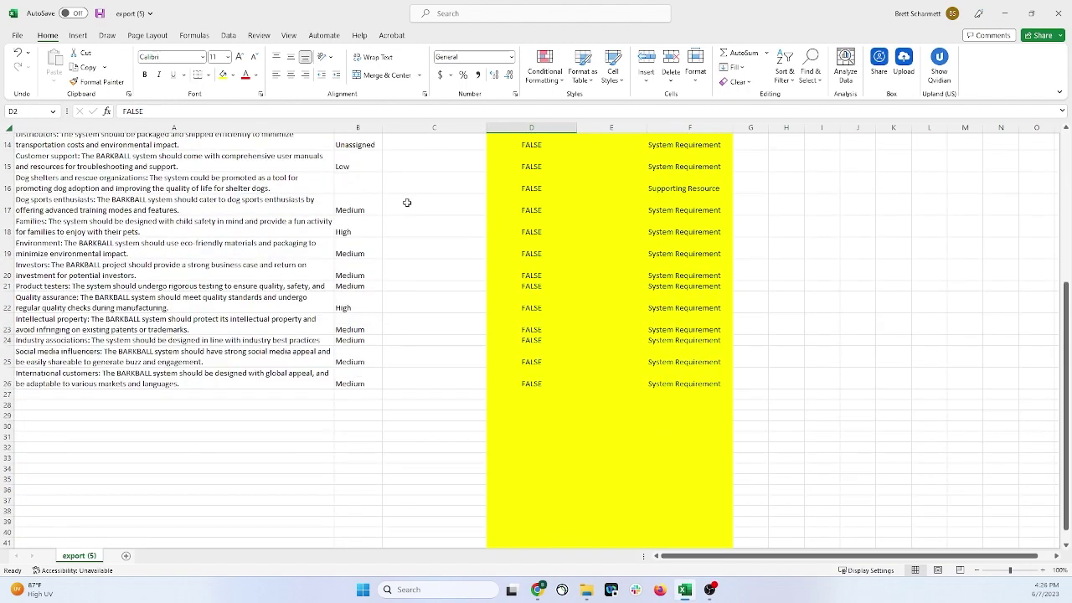
scroll(446, 250, up, 4)
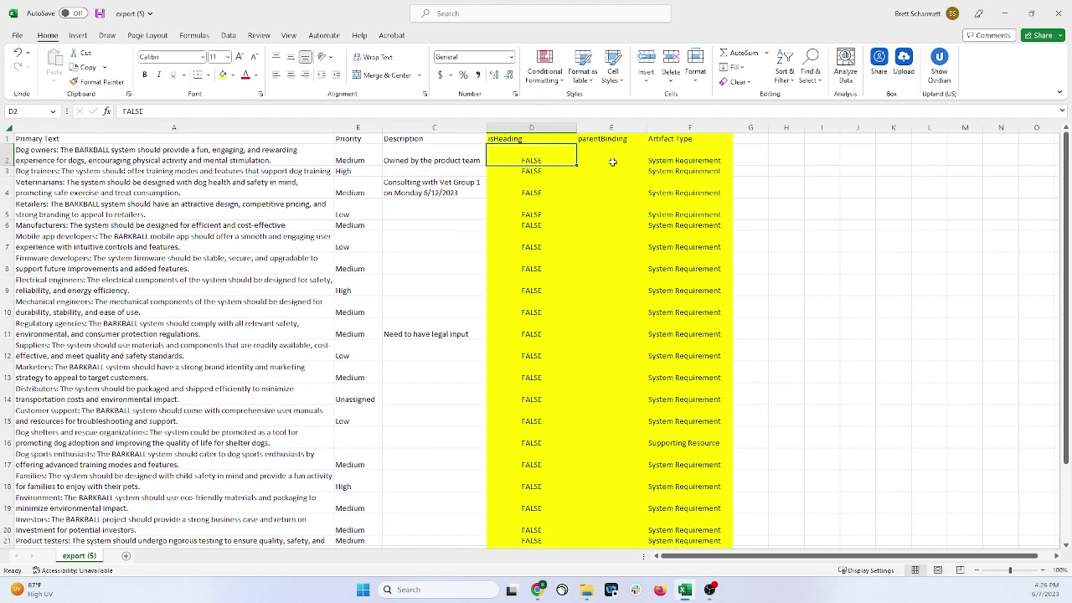
drag(611, 148, 617, 306)
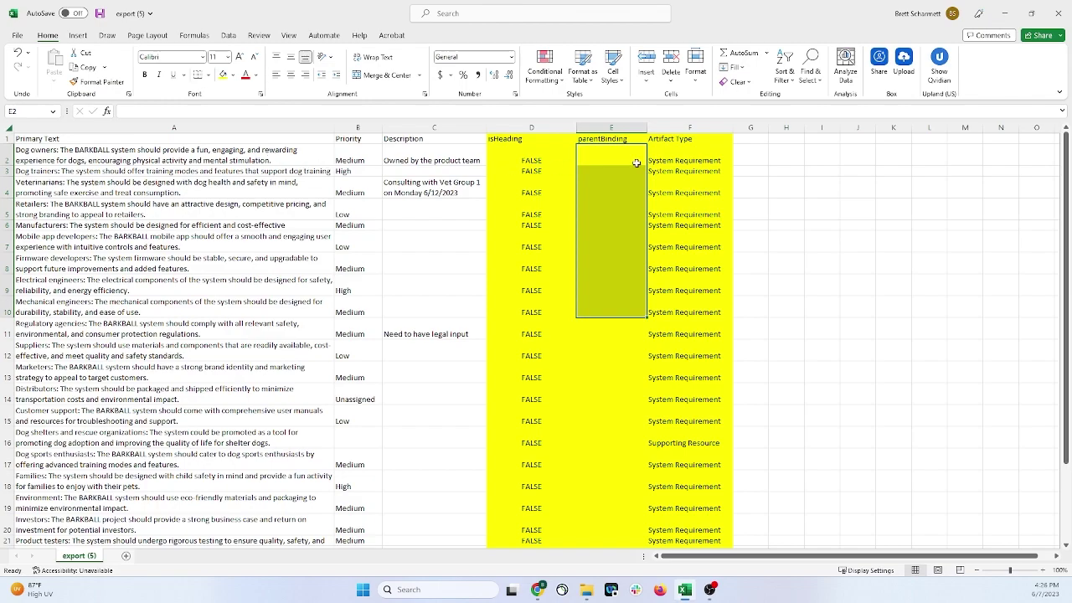
click(695, 159)
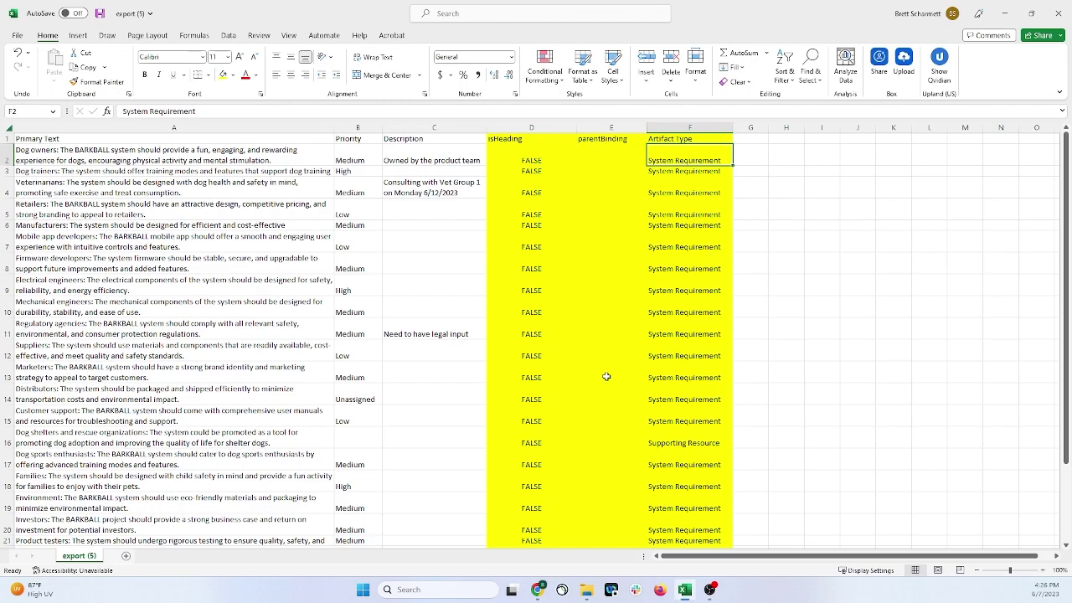
Step: Switch to DOORS Next and set up an artifact import from a CSV file or spreadsheet, using export (5).csv
click(538, 590)
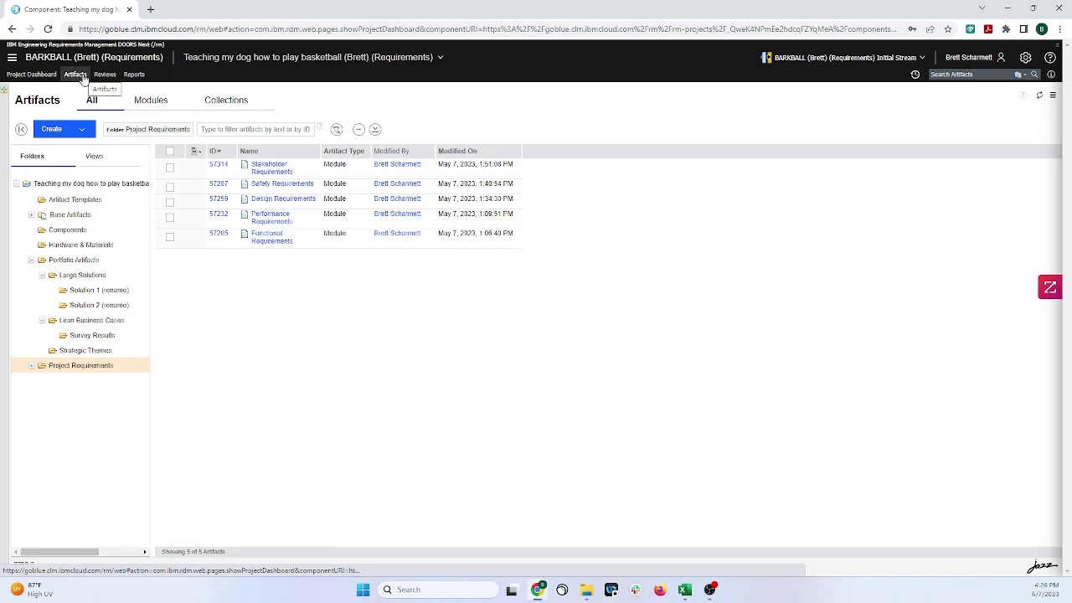
click(81, 132)
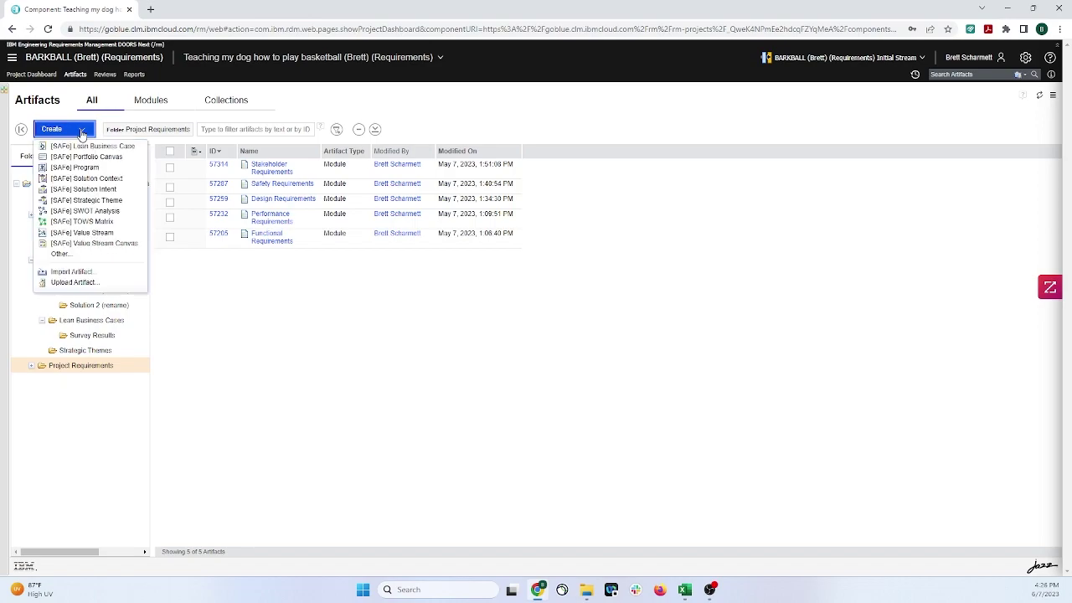
click(100, 272)
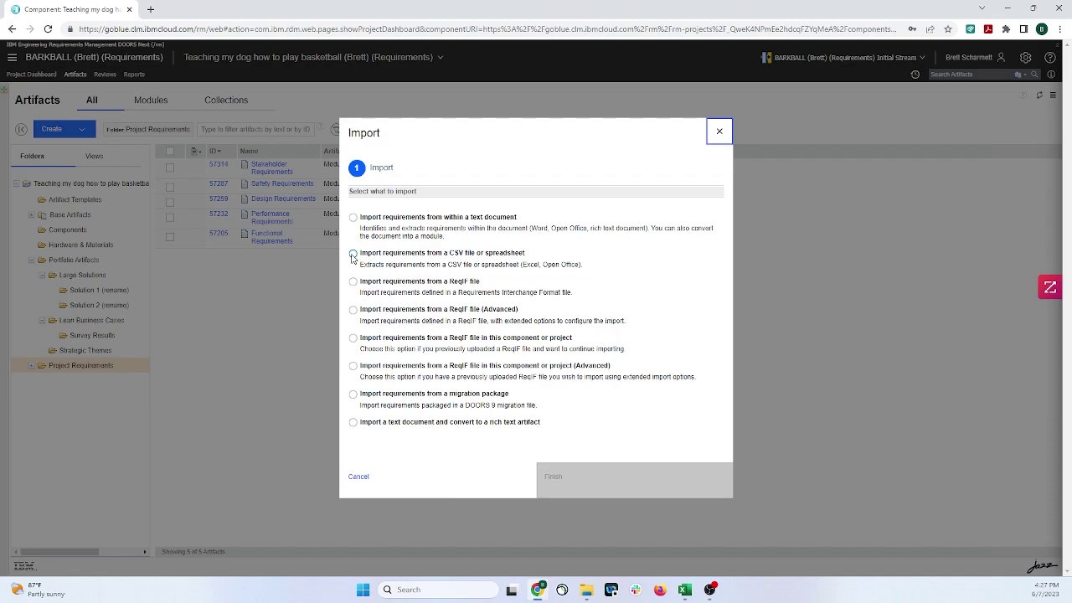
click(352, 253)
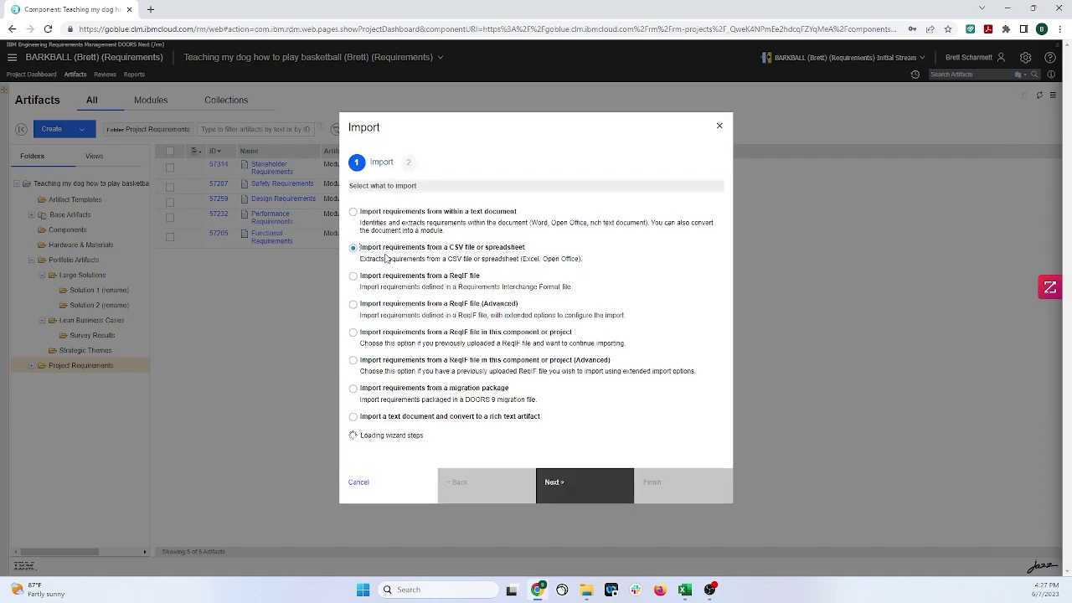
click(586, 486)
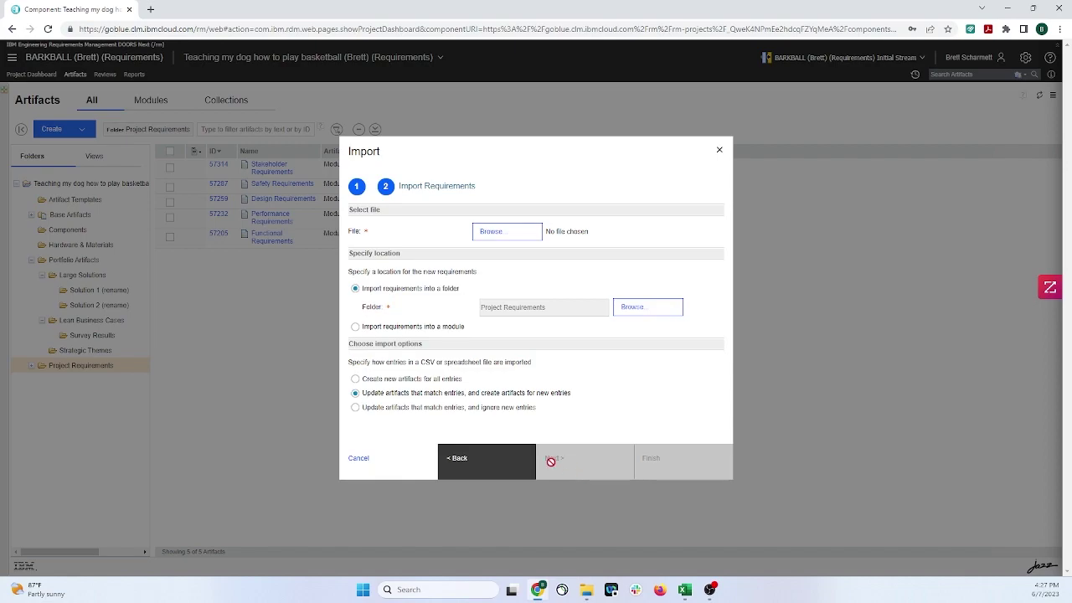
click(503, 236)
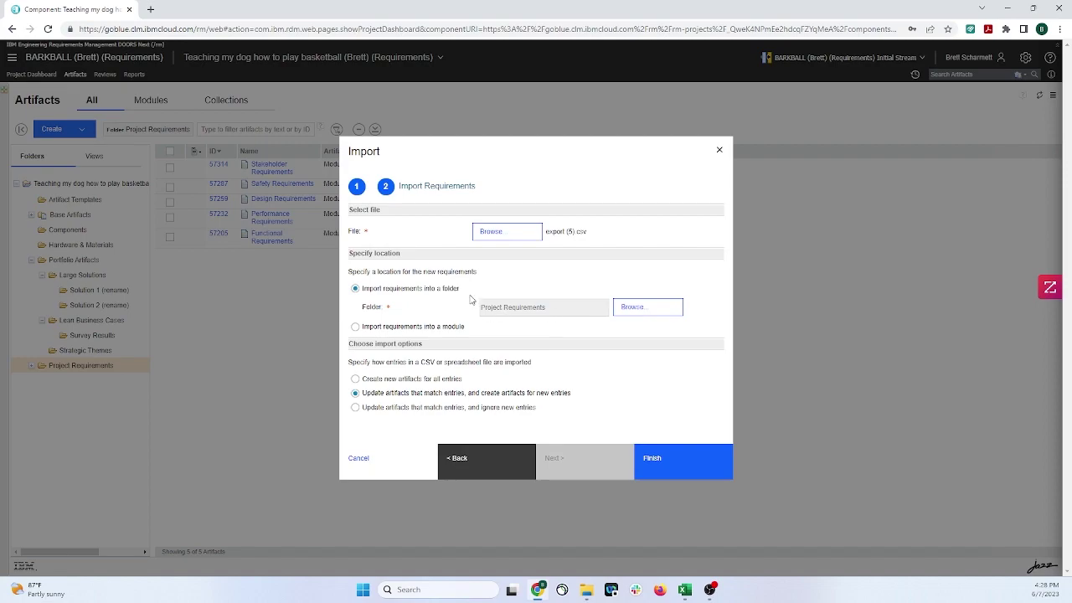
click(636, 316)
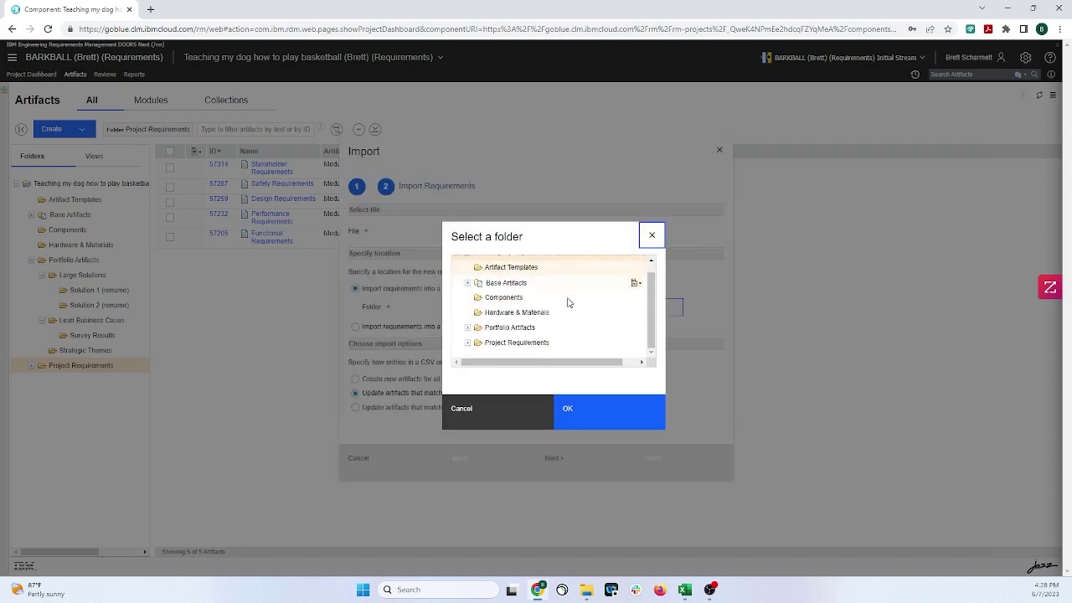
scroll(618, 353, up, 1)
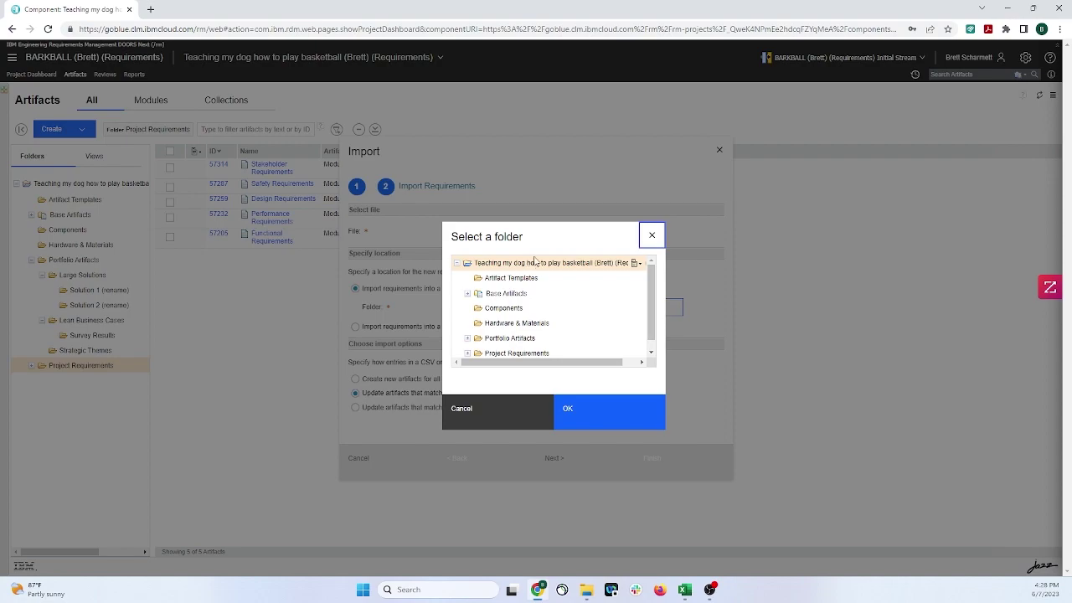
click(637, 264)
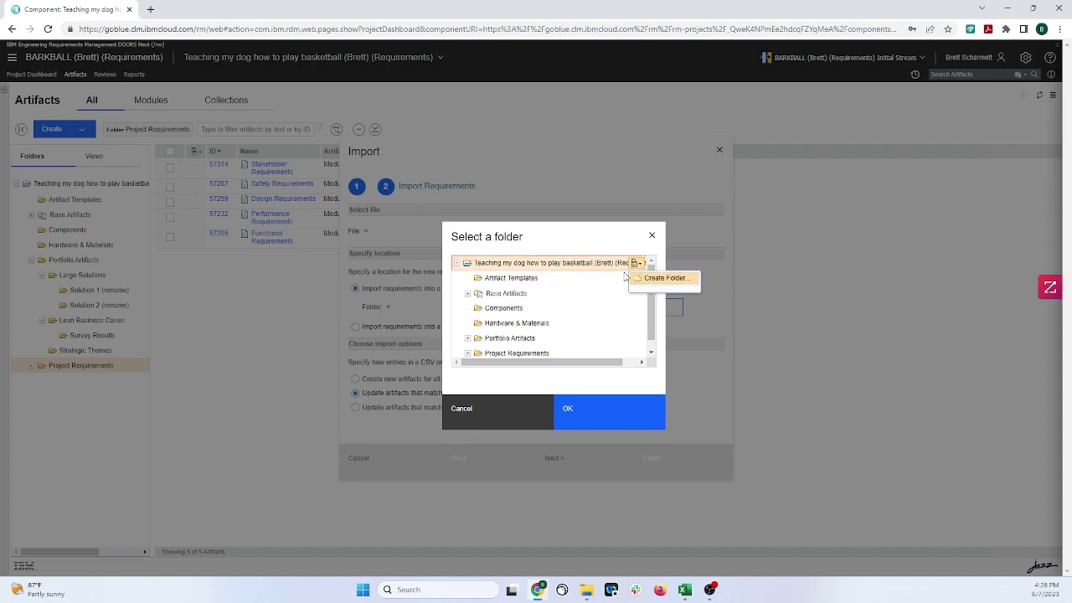
click(473, 425)
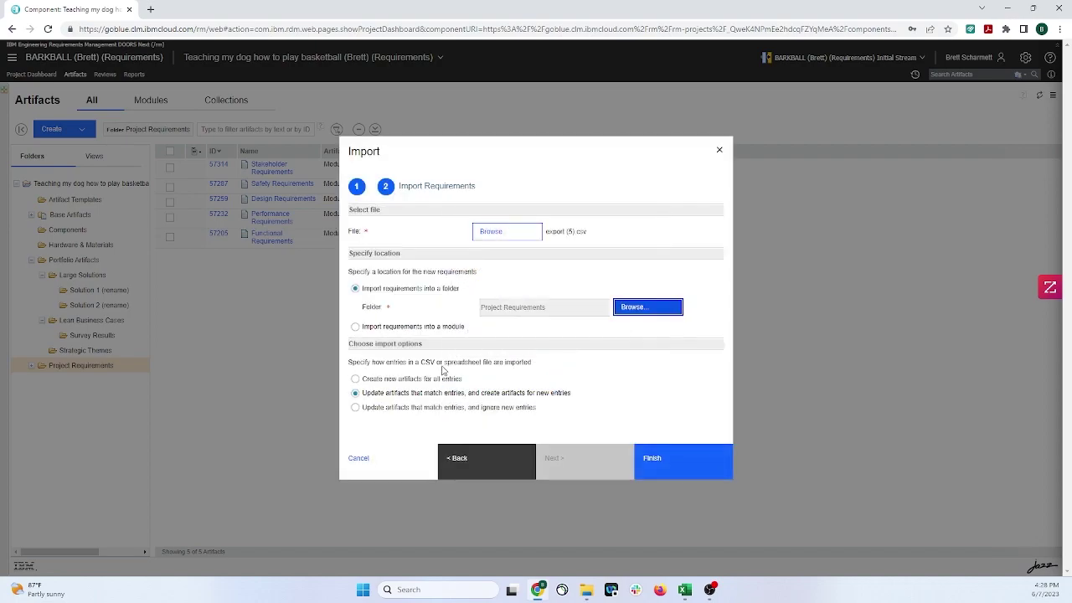
Step: Set the requirements to import into a module, creating a new module named Example Module as the destination
click(421, 327)
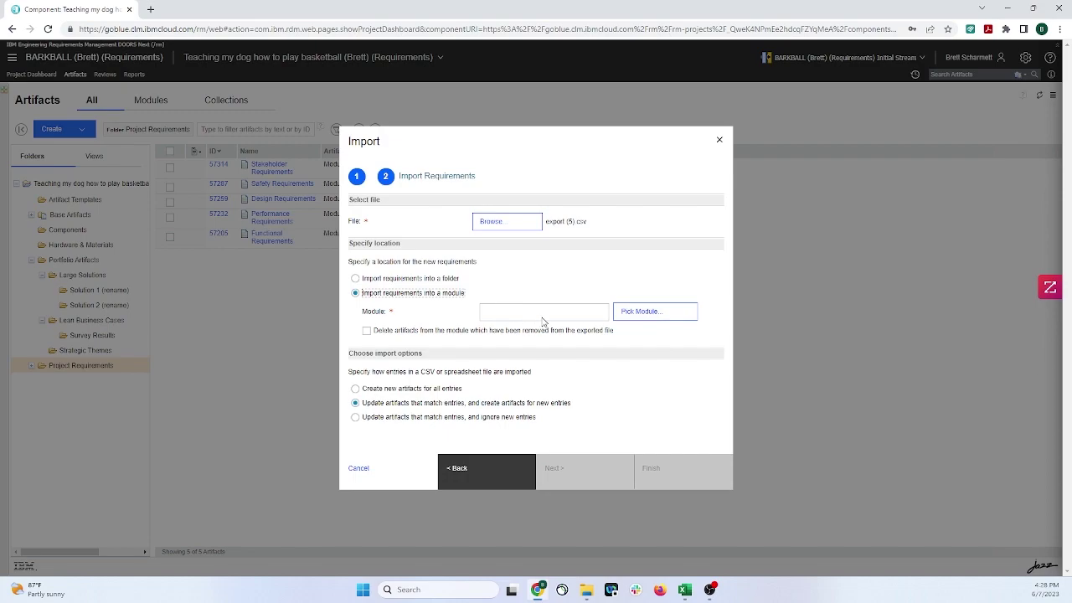
click(644, 311)
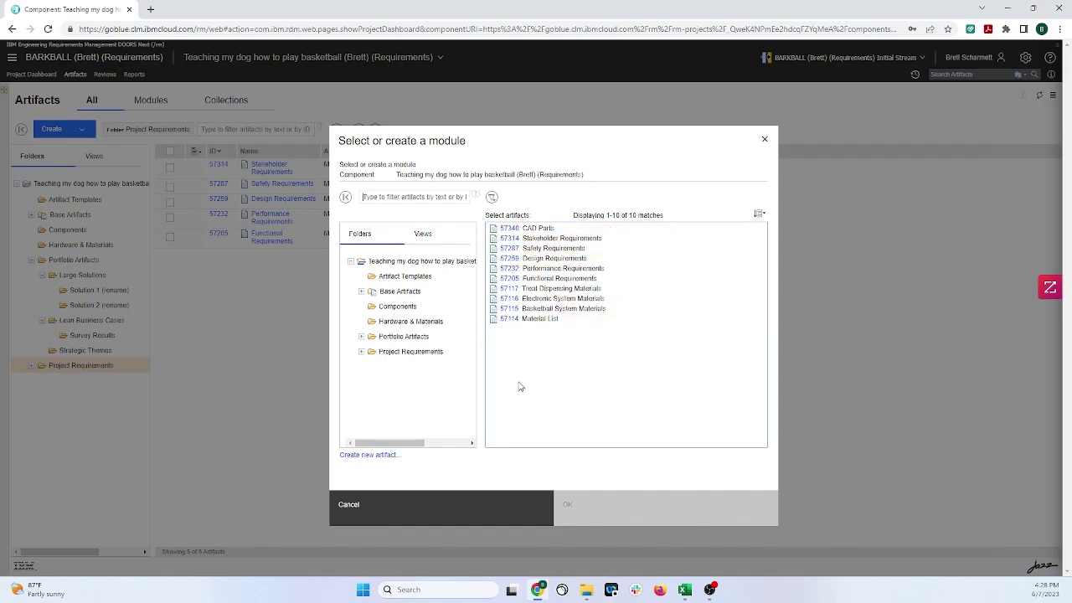
click(370, 456)
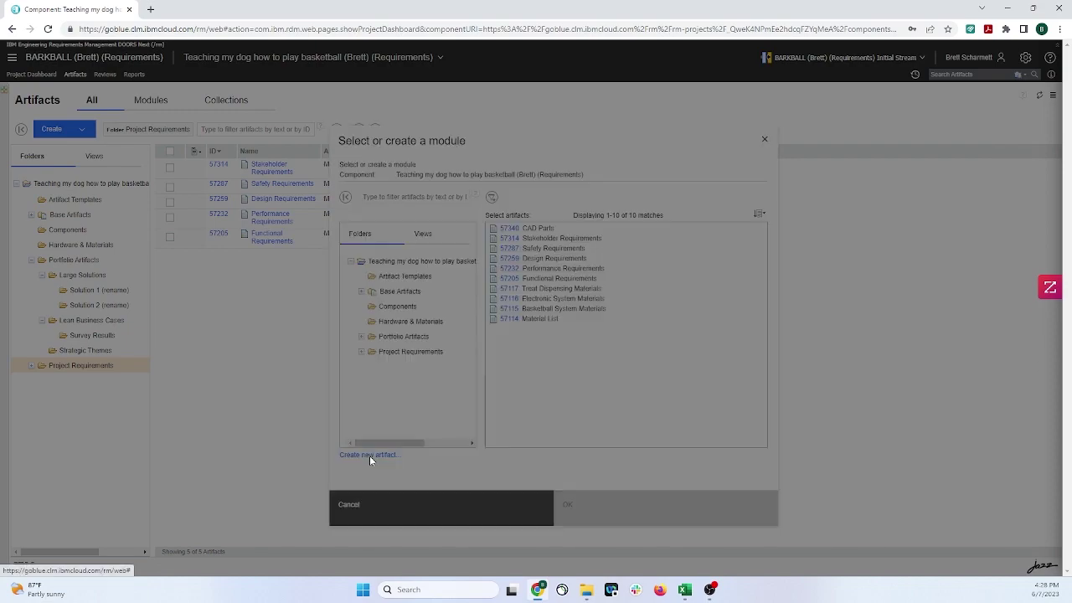
text(Example Module)
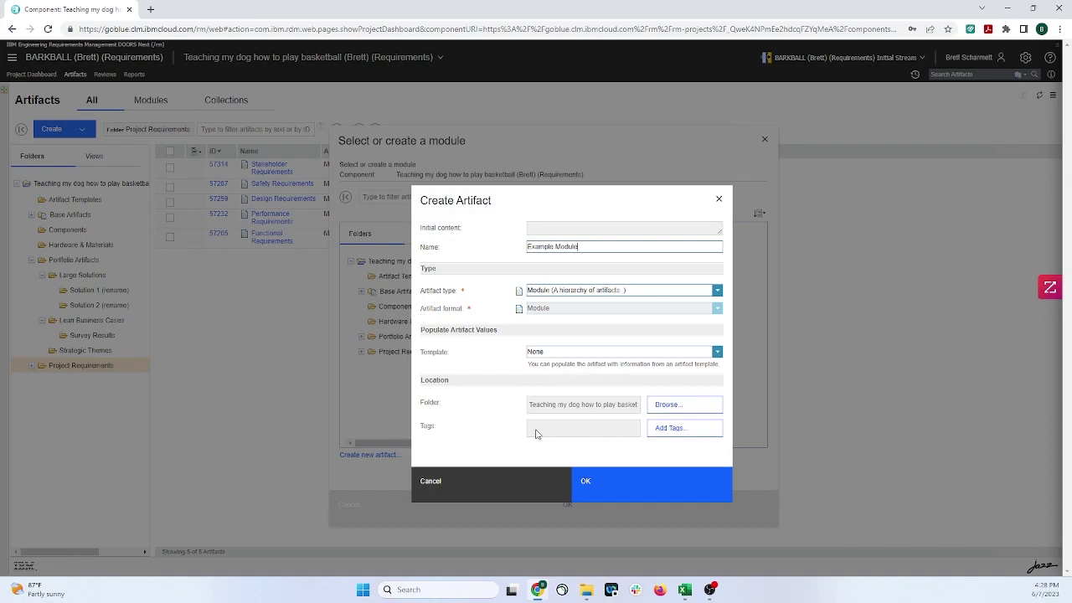
click(589, 481)
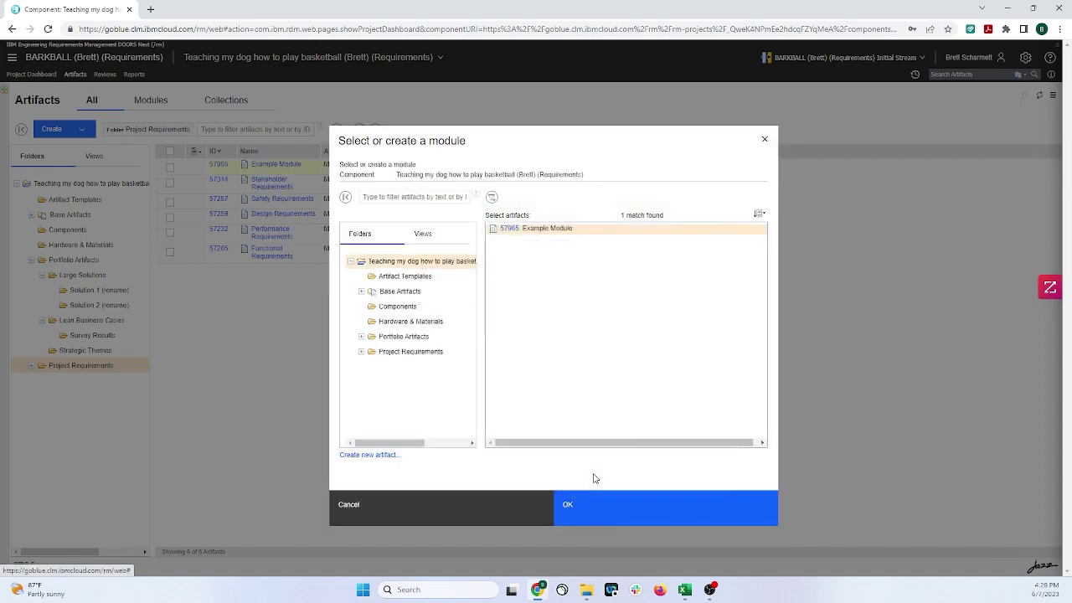
click(623, 514)
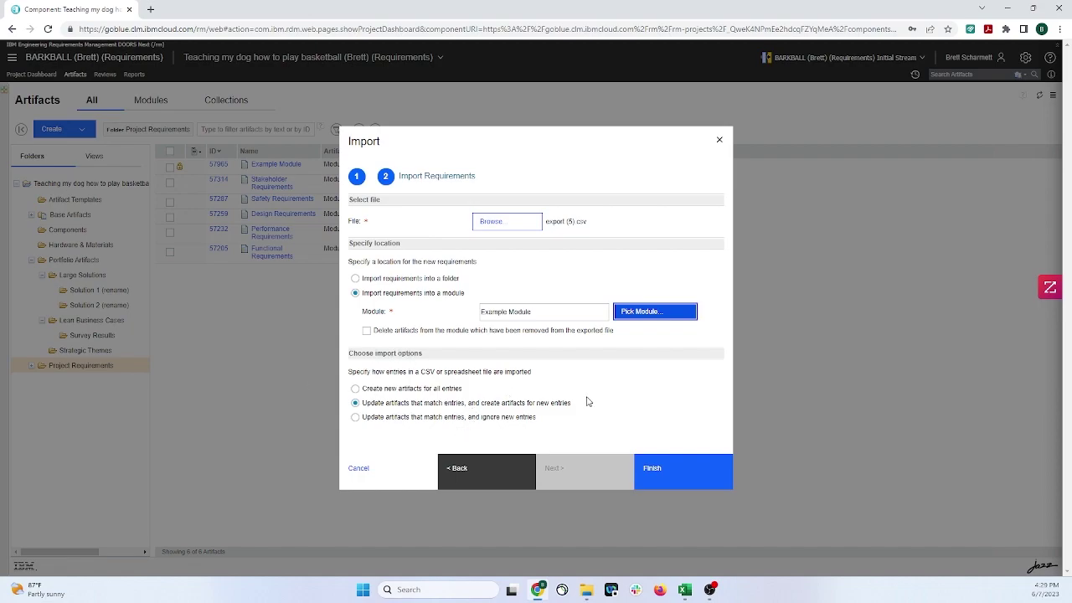
Step: Run the import with its result details expanded, and open Example Module
click(654, 479)
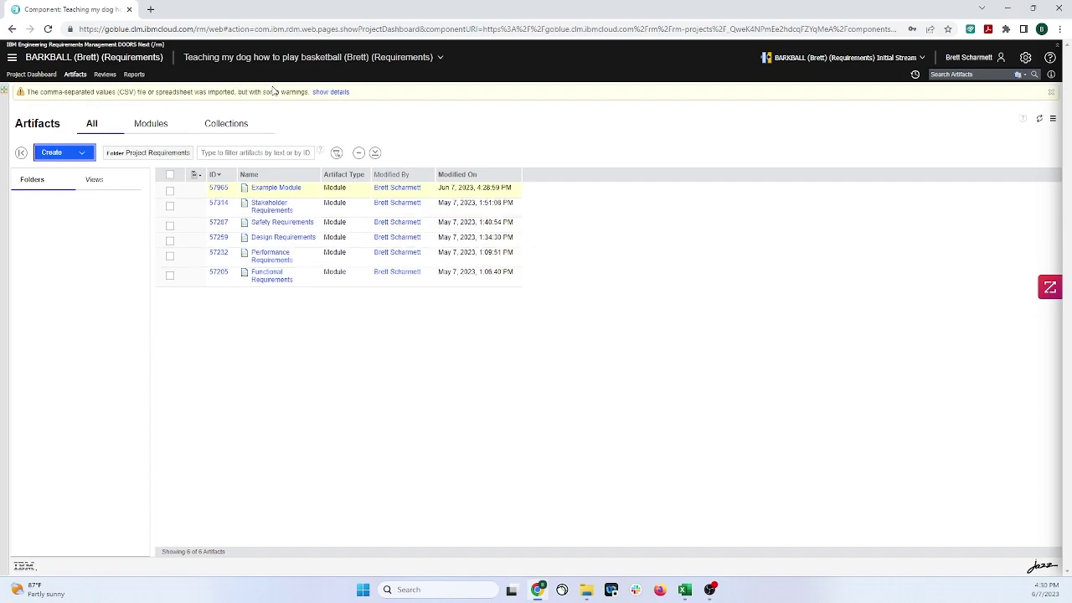
click(324, 95)
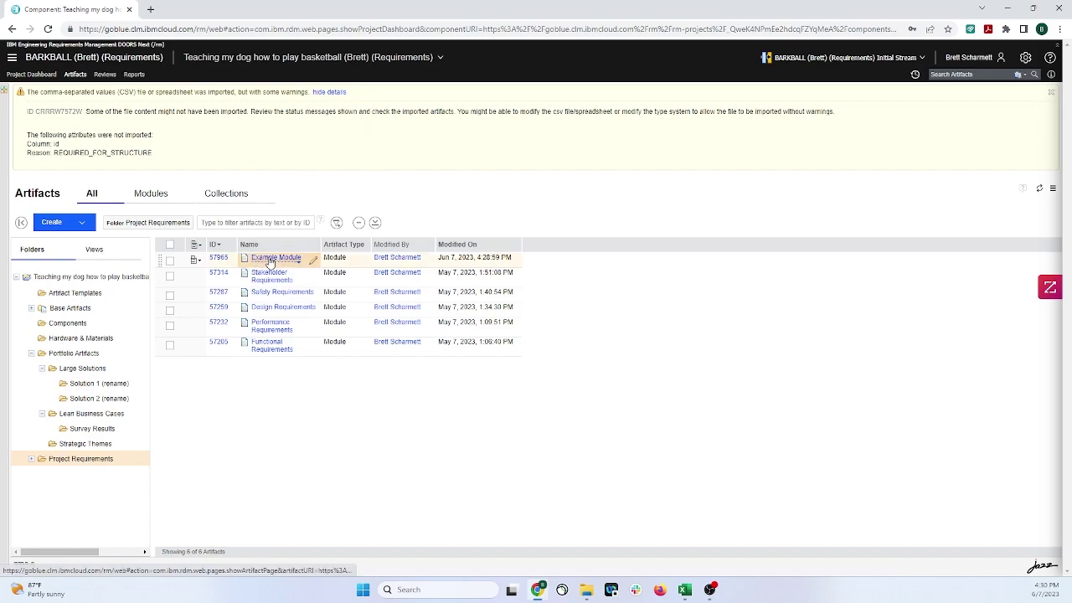
click(269, 259)
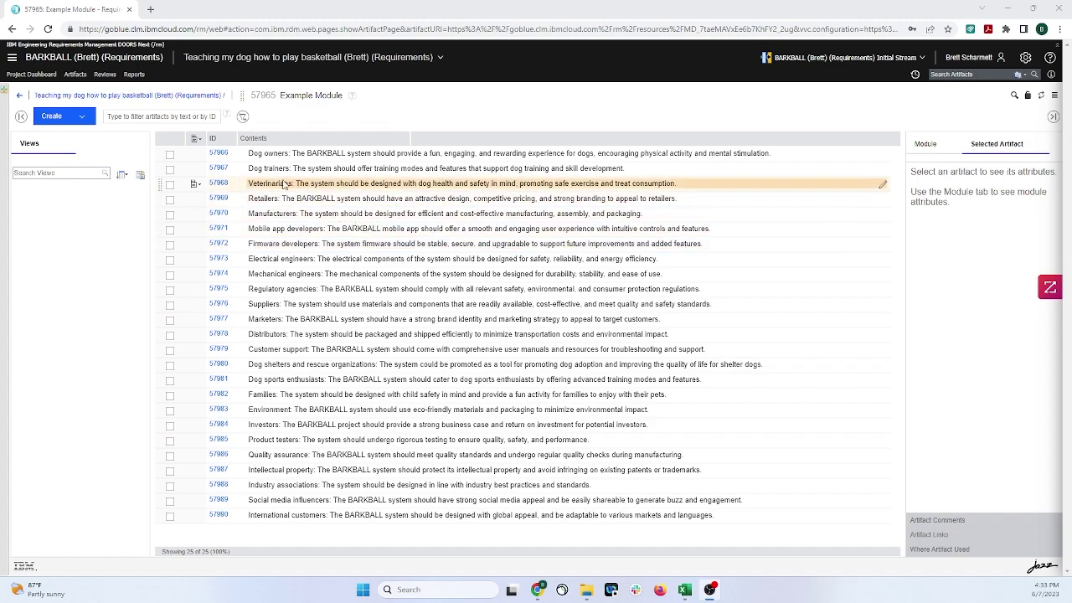
Step: Add the Priority attribute to the columns shown in the module, using the full column display settings
click(198, 142)
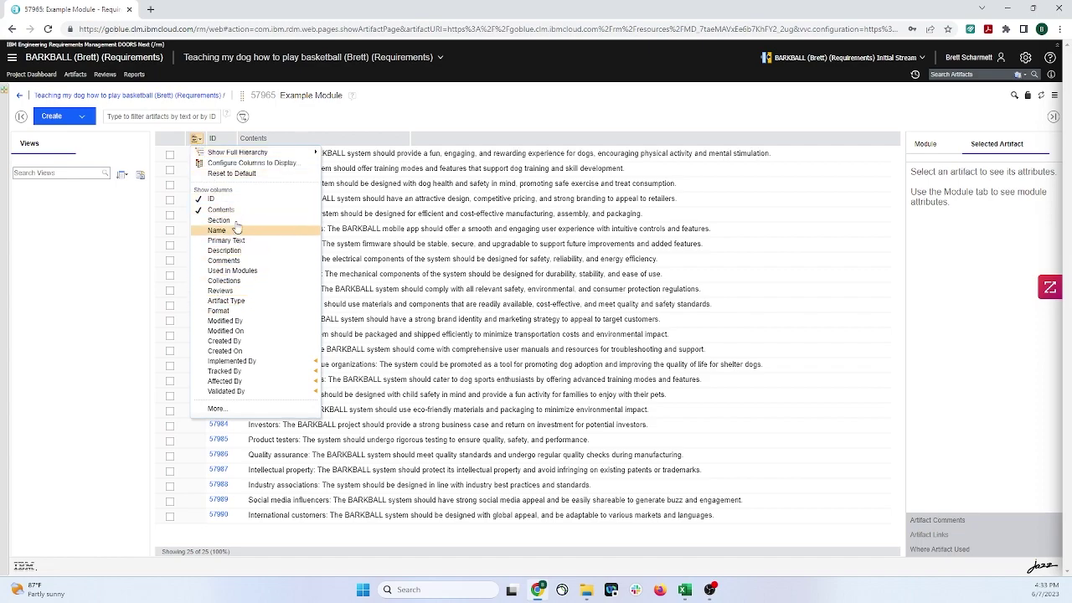
click(216, 408)
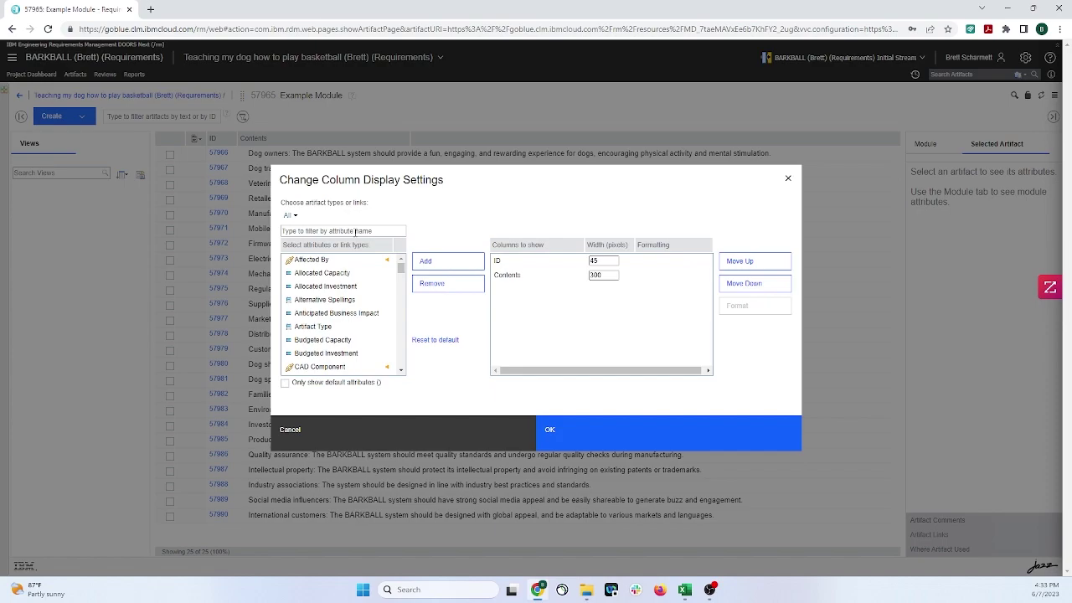
click(355, 232)
text(prio)
click(362, 260)
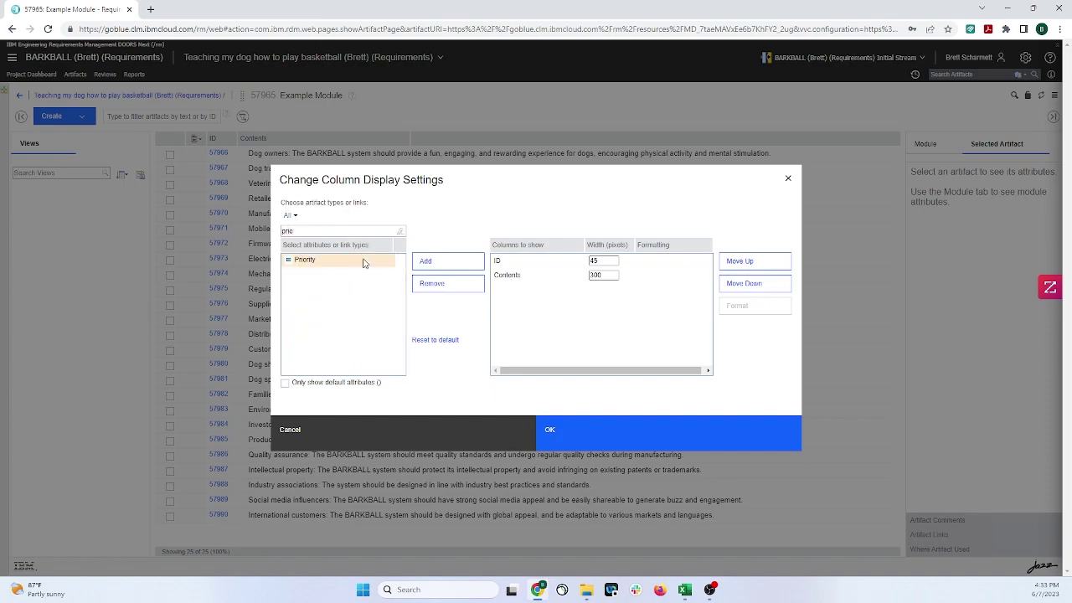
click(445, 262)
Step: Filter the attributes by "art" and add Artifact Type to the columns to show
drag(296, 231, 273, 225)
text(art)
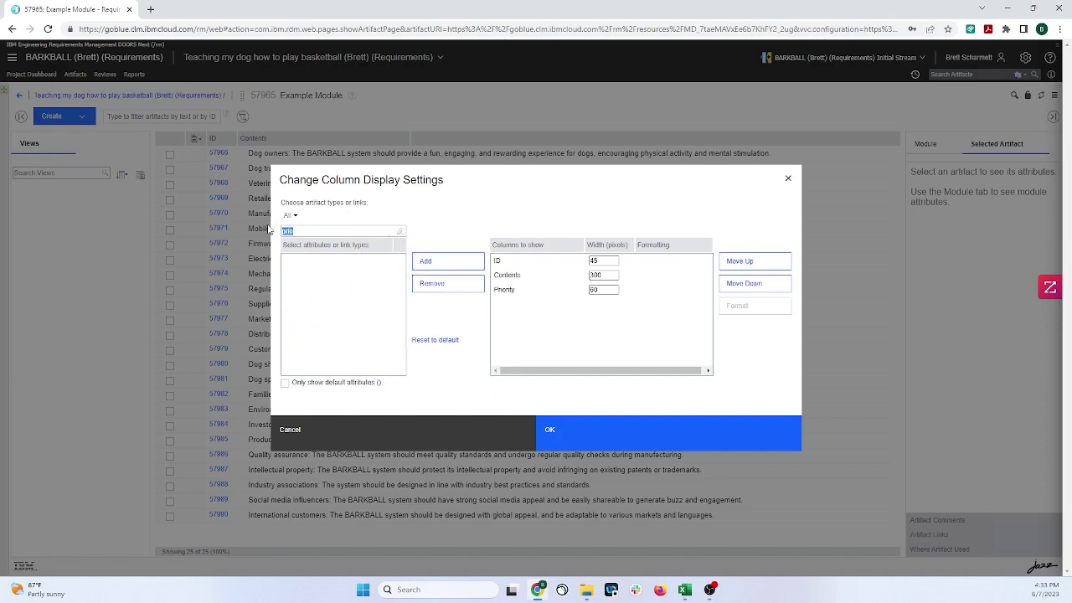
click(325, 260)
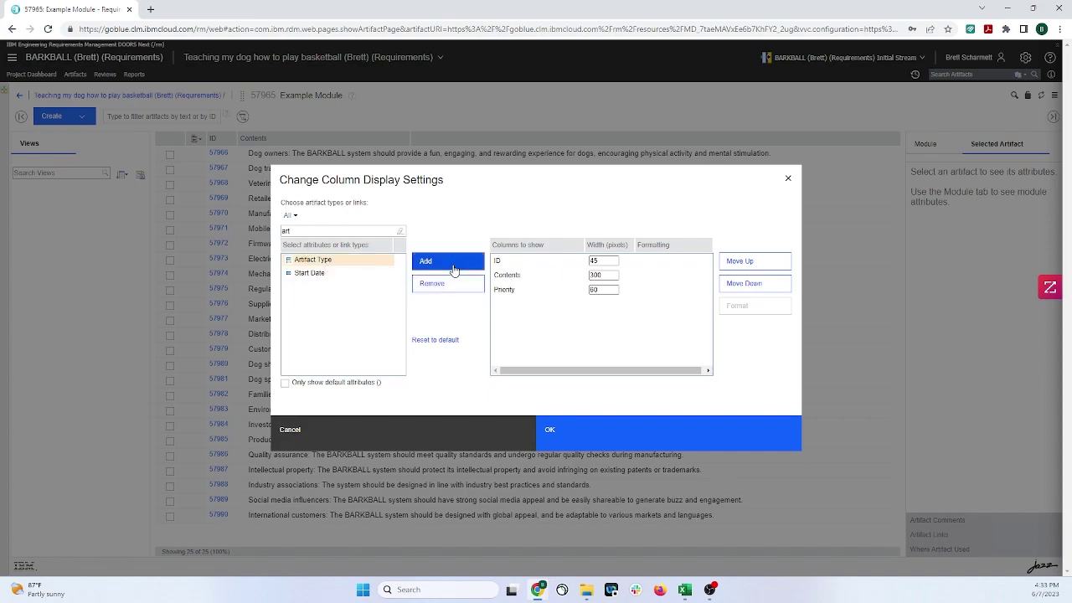
click(448, 262)
Step: Filter the attributes by "des" and add Description to the columns to show
drag(312, 231, 253, 233)
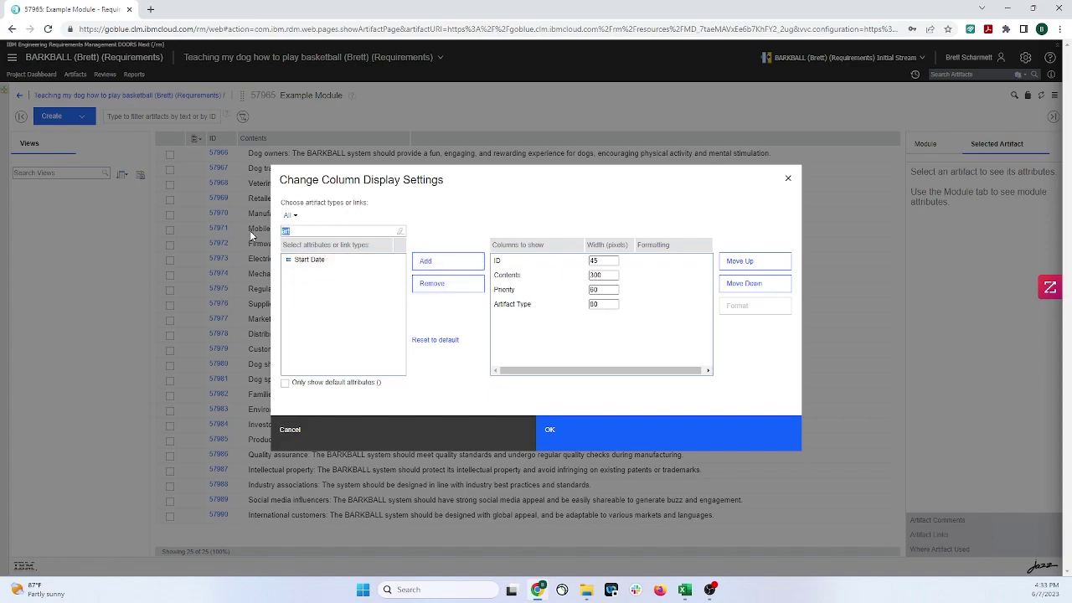
text(dec)
key(BackSpace)
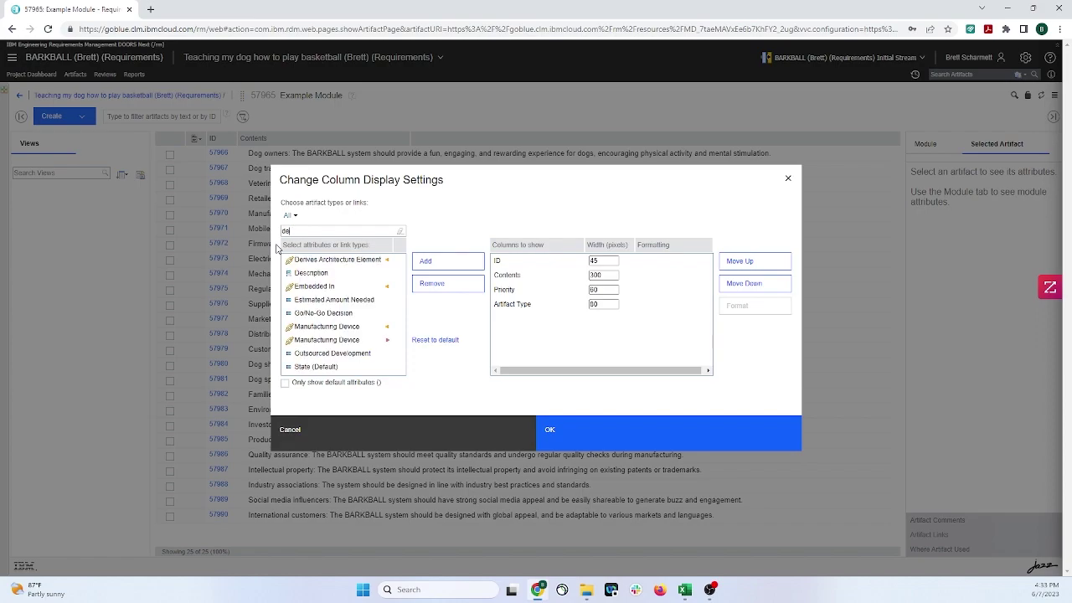
text(s)
click(311, 259)
click(462, 265)
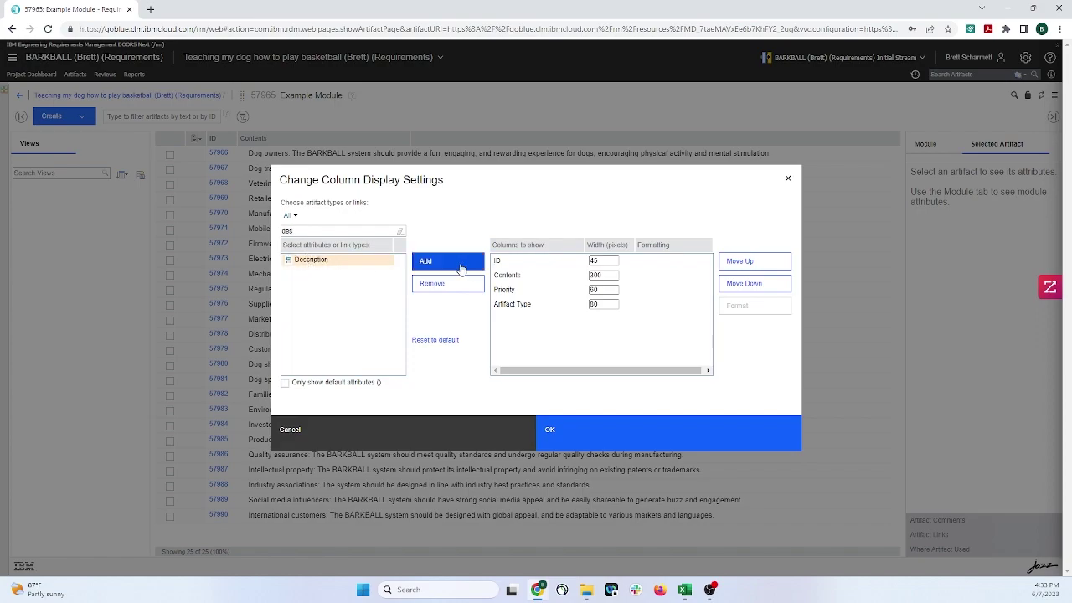
Step: Move Artifact Type up two places so it sits between ID and Contents, and apply the column display settings
click(529, 305)
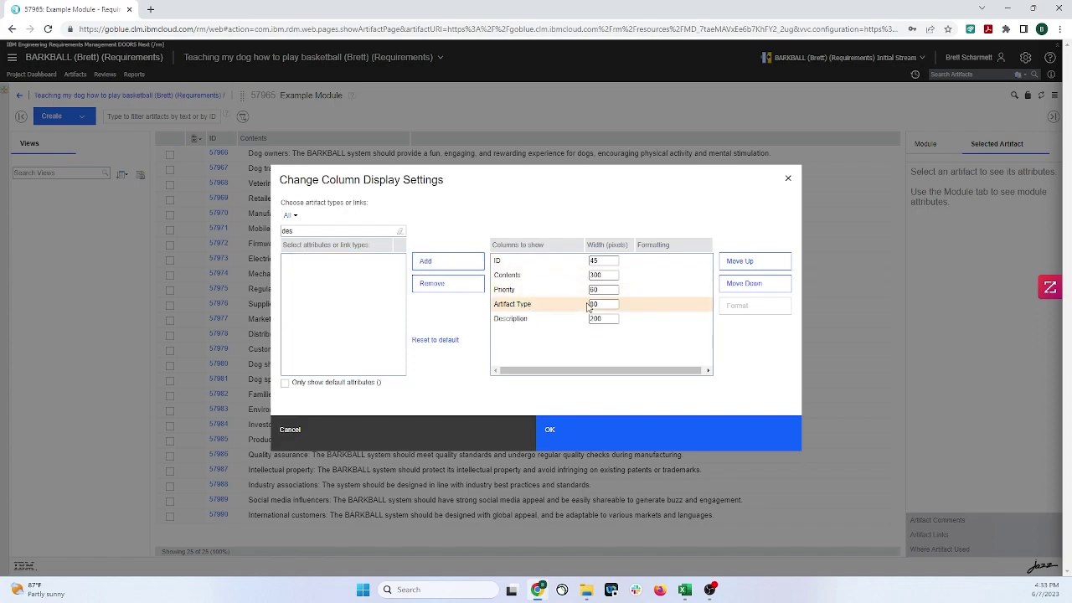
click(739, 265)
click(740, 264)
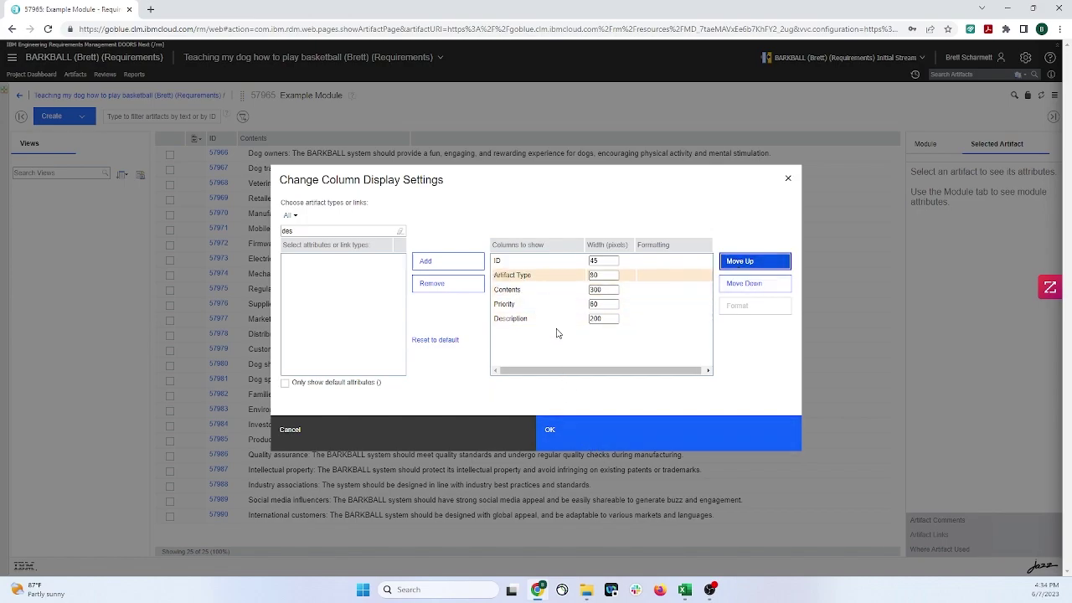
click(578, 437)
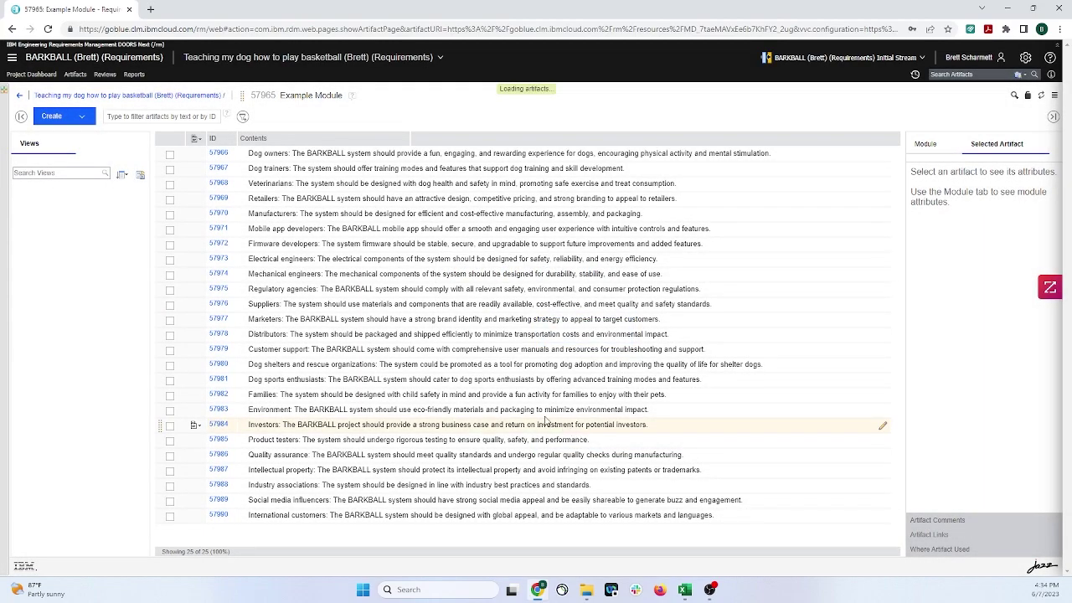
Step: Look through the module's requirements with their attribute columns, and widen the Contents column by about half
scroll(449, 168, down, 10)
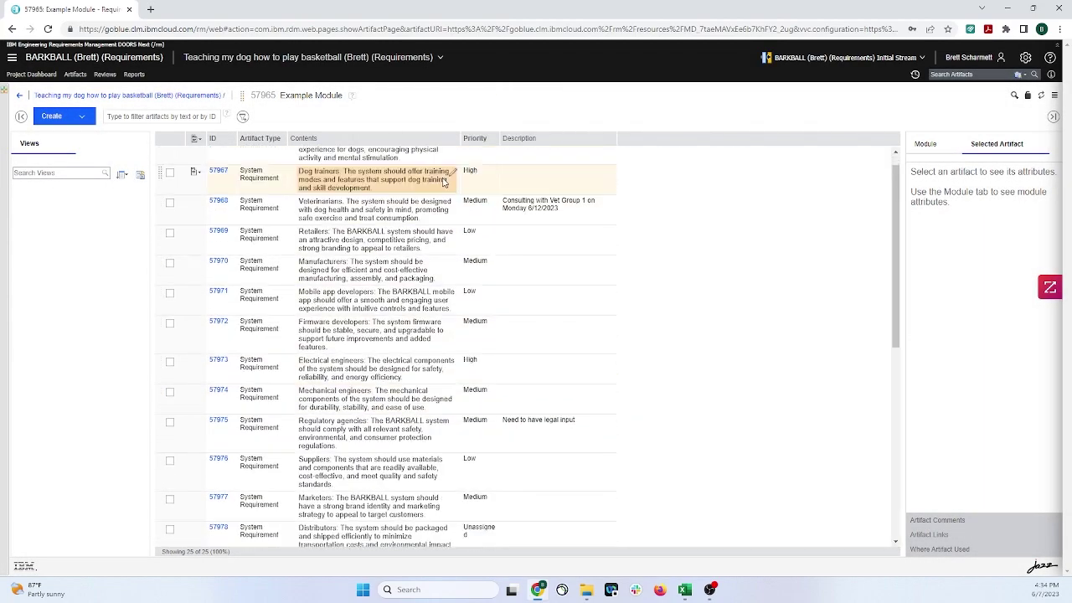
scroll(474, 385, up, 10)
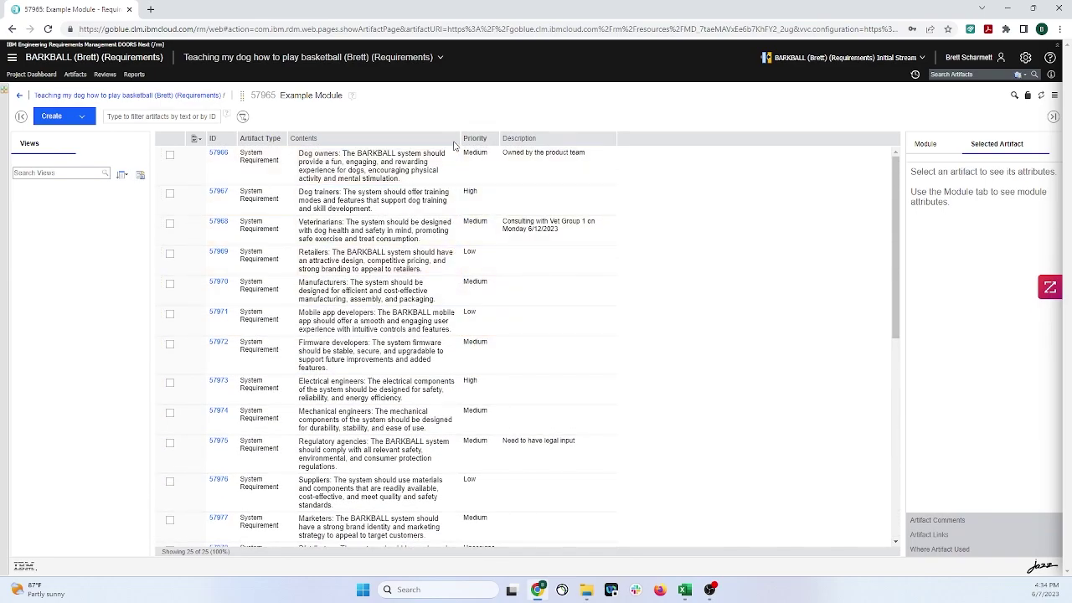
drag(460, 139, 546, 146)
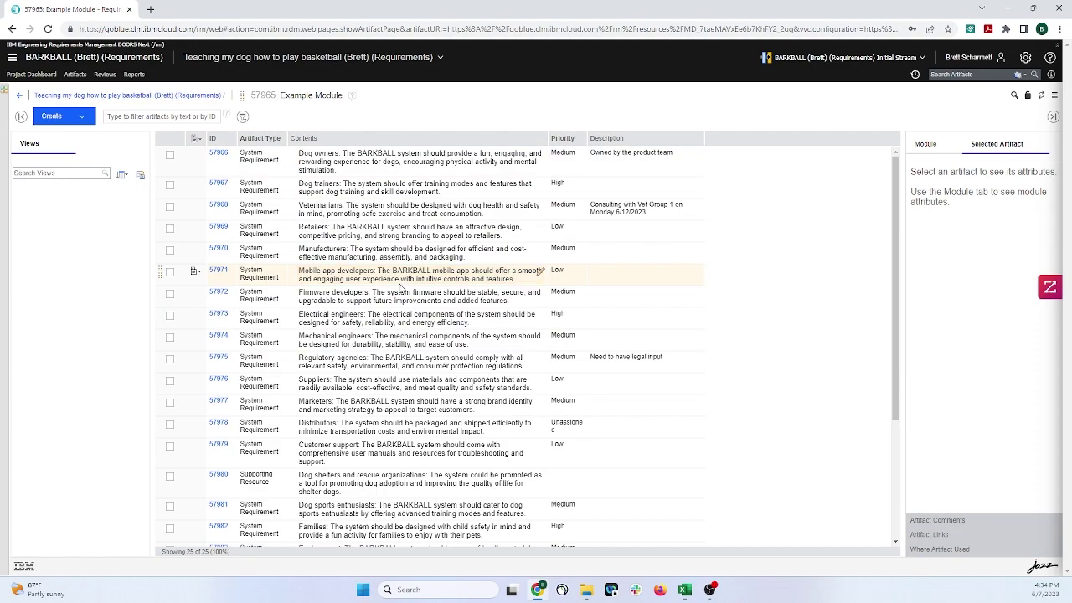
Step: Save the current column layout as a personal view named Example View, shown in just this module
click(140, 176)
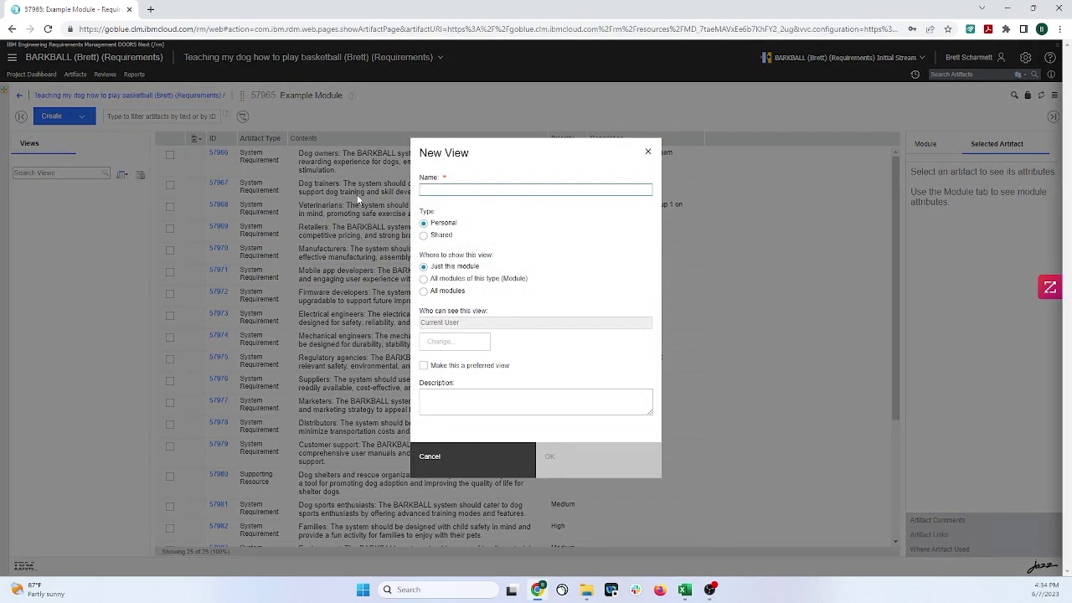
text(Example View)
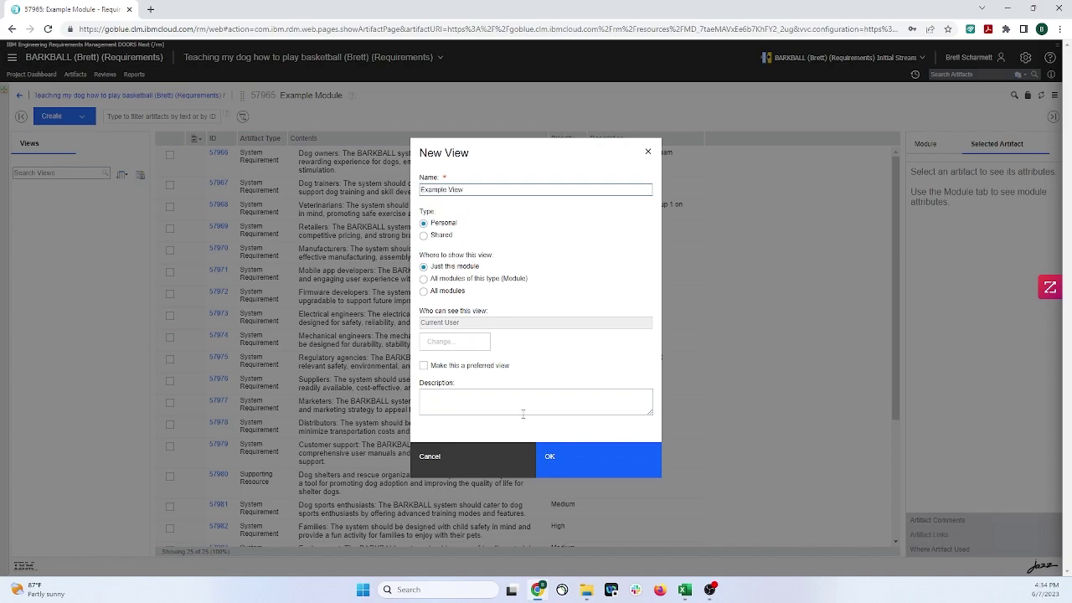
click(562, 461)
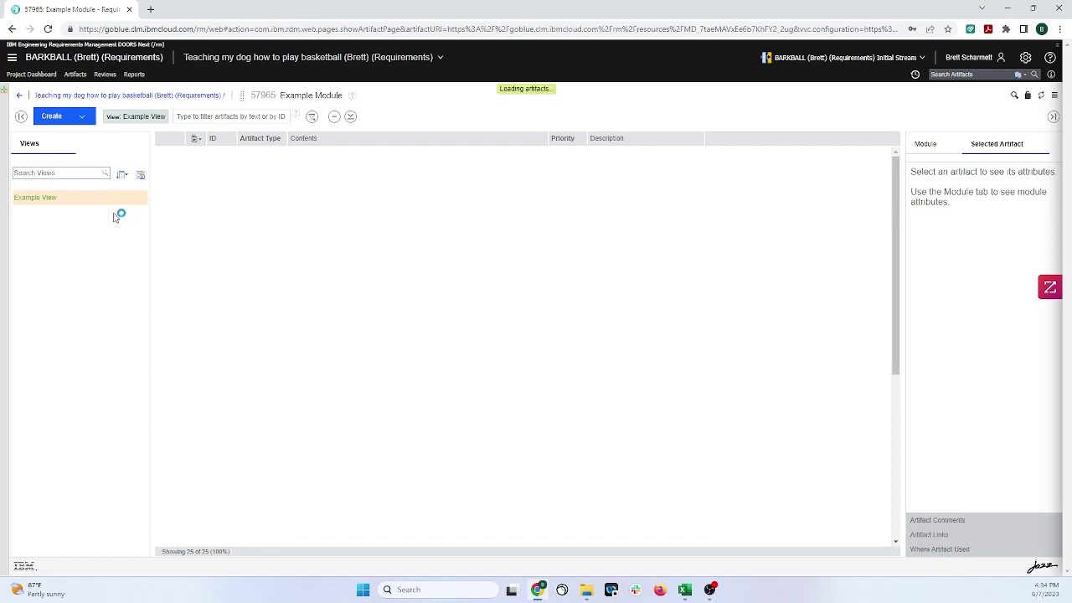
Step: Export Example View in CSV format and open the downloaded export file
mouse_move(103, 206)
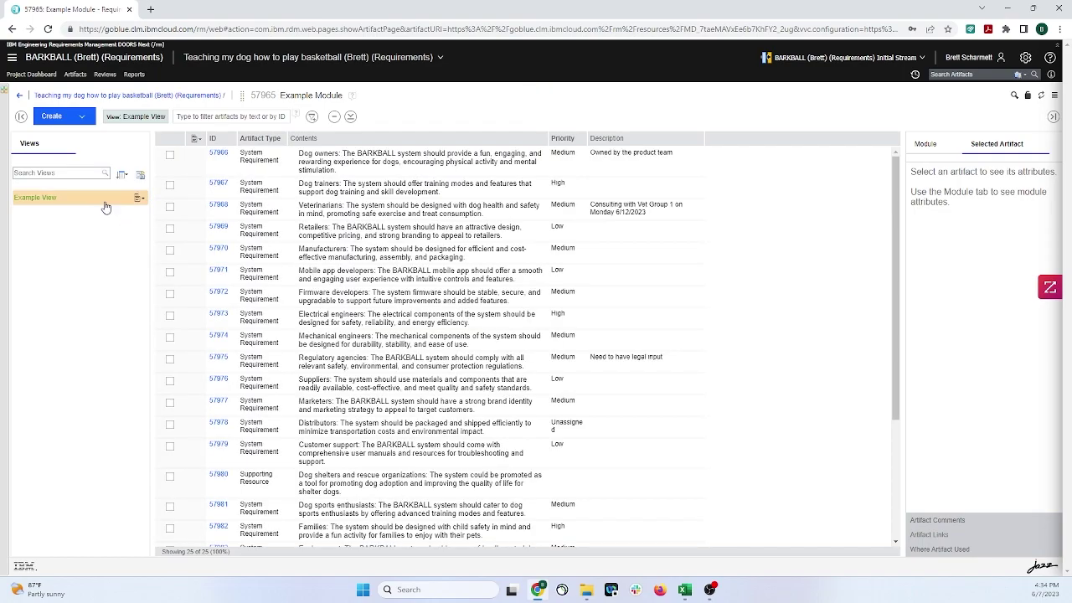
click(138, 201)
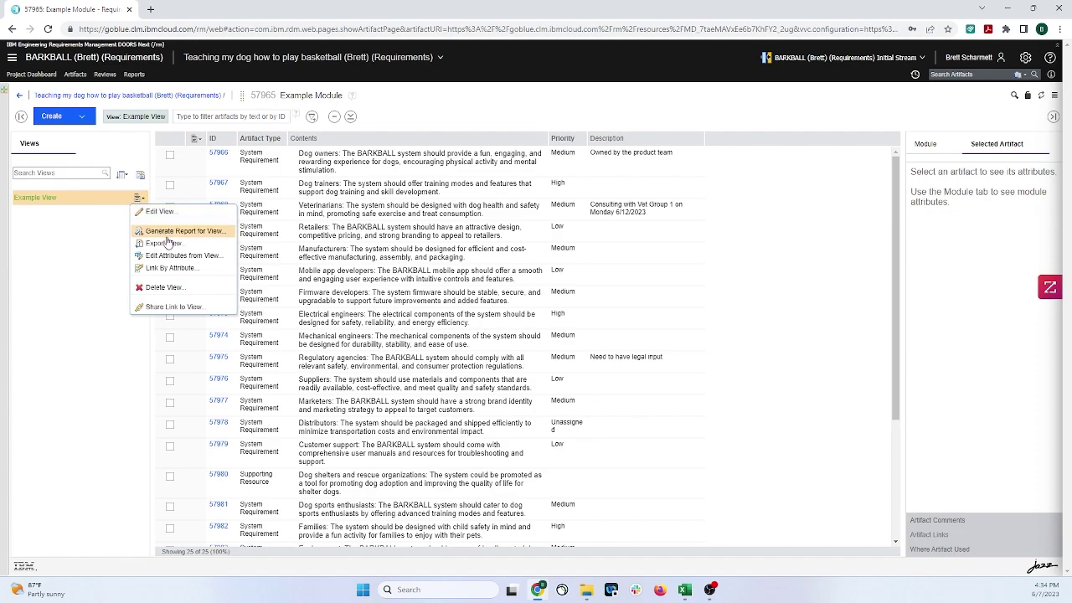
click(164, 243)
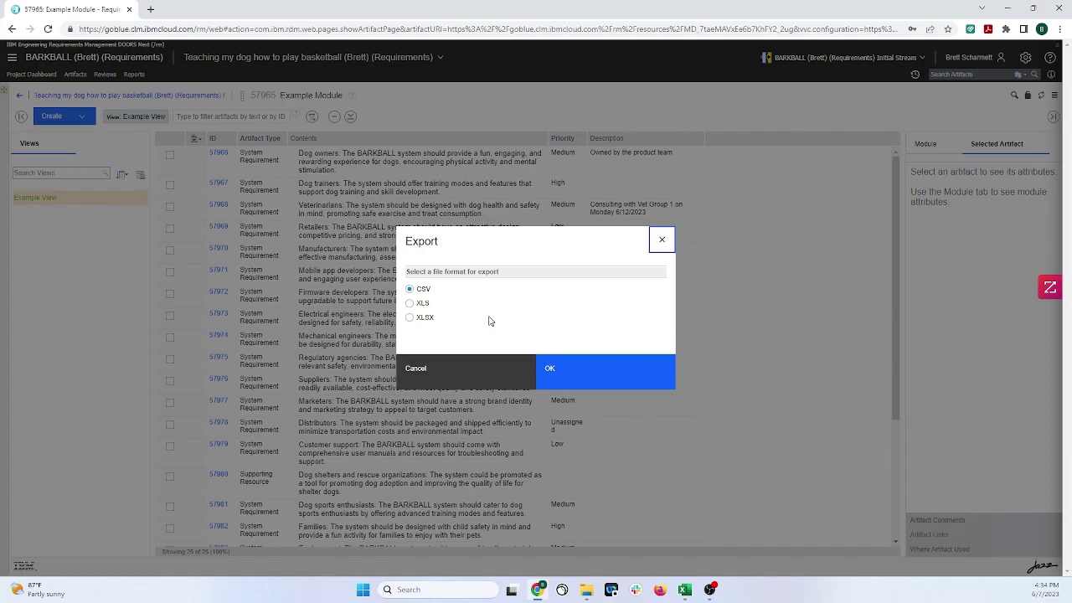
click(586, 376)
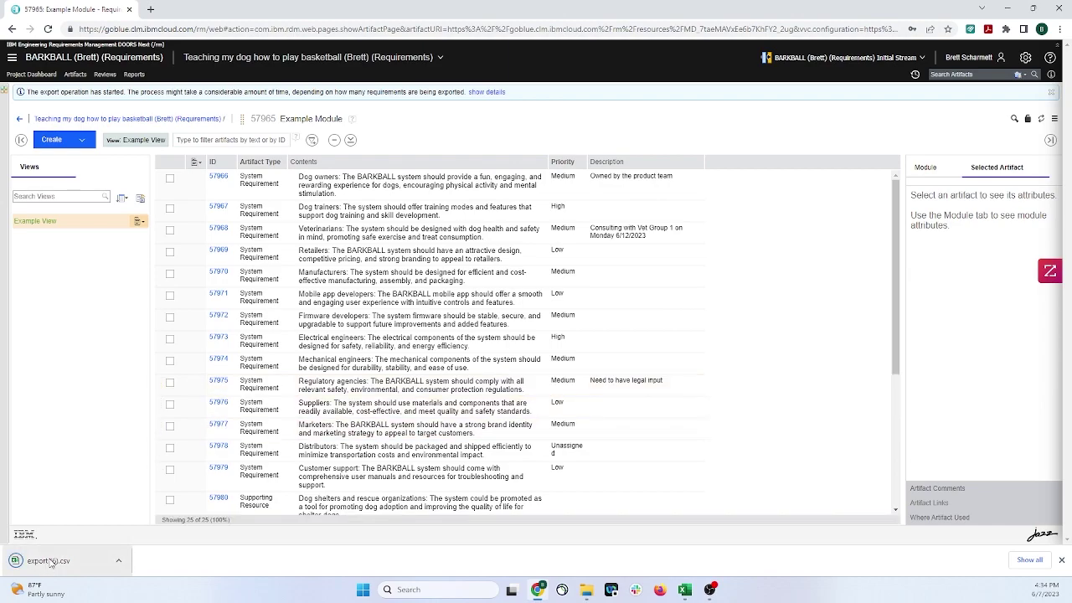
click(48, 562)
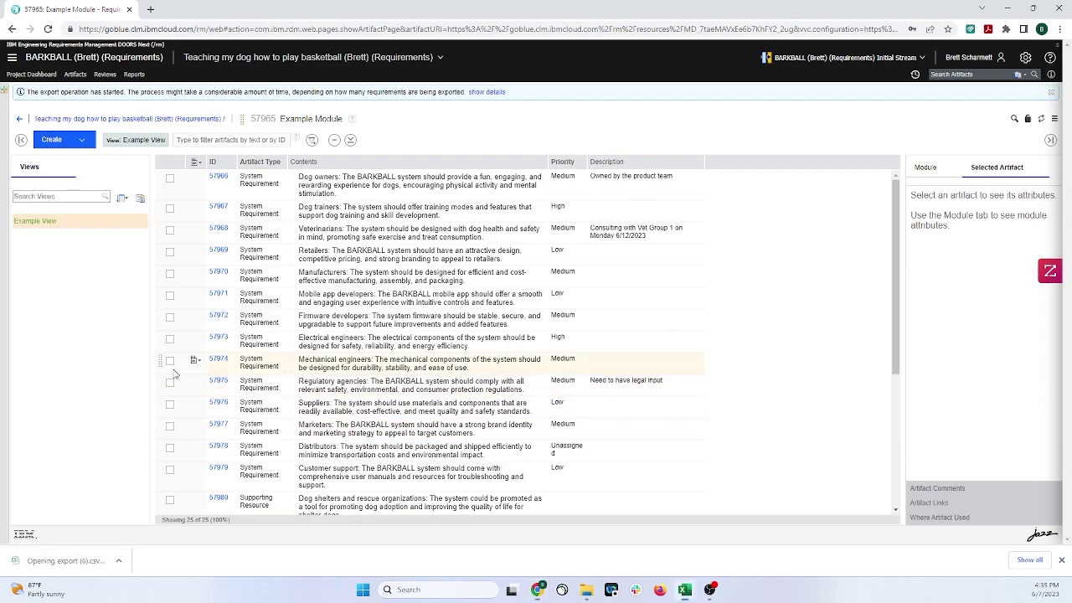